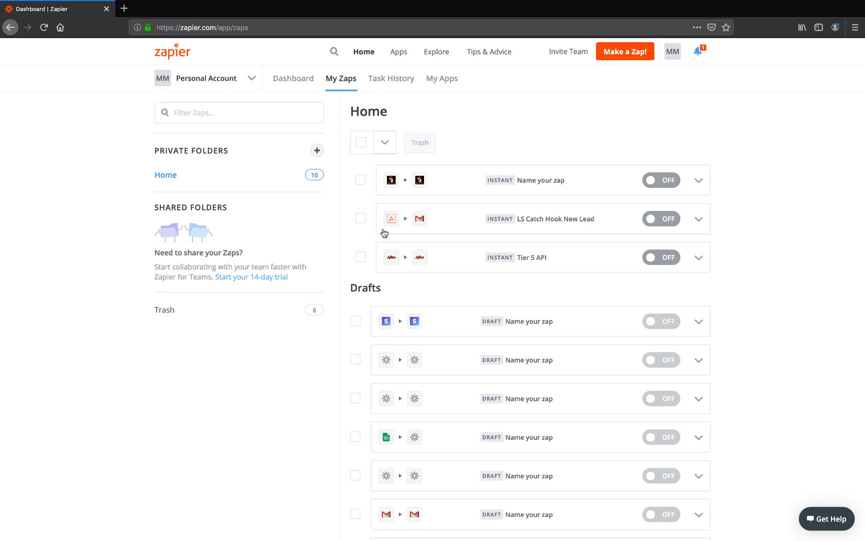
Create a Zap with Lead Simplify New Lead trigger on the Demo account, using sample Lead A.
left_click(632, 60)
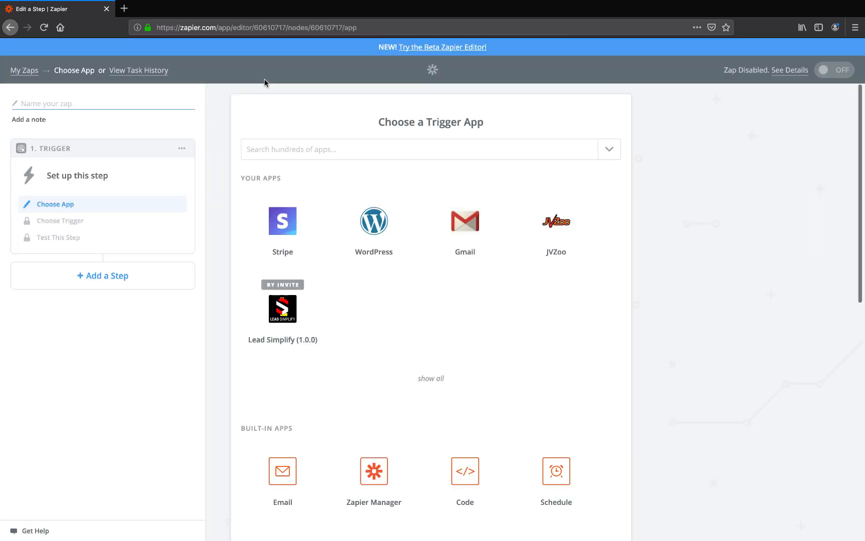
left_click(290, 309)
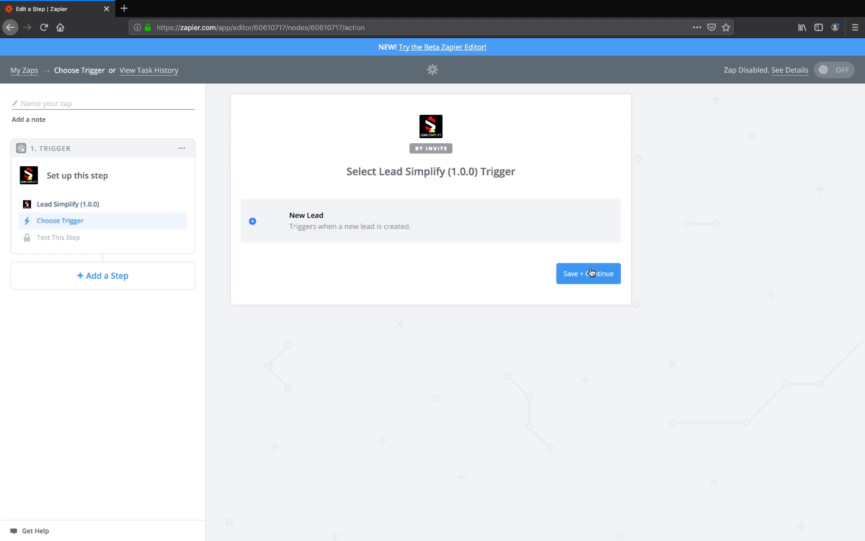
left_click(591, 273)
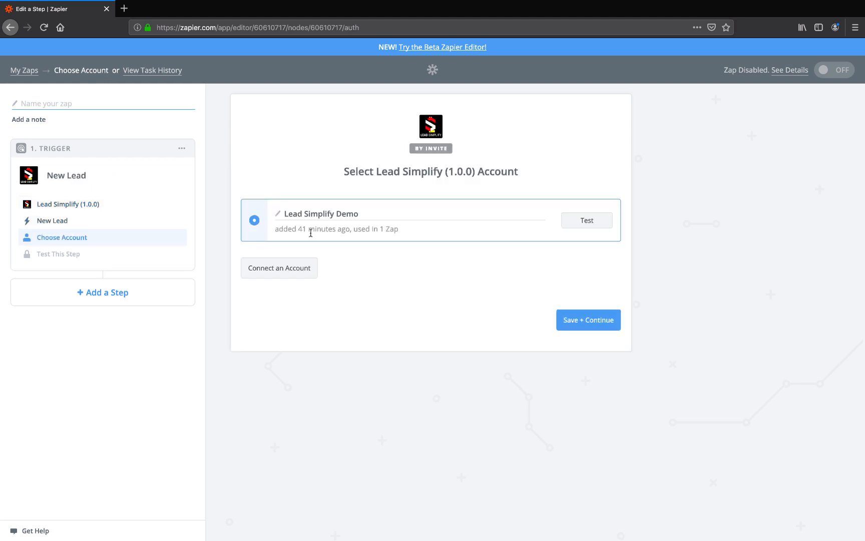
left_click(563, 315)
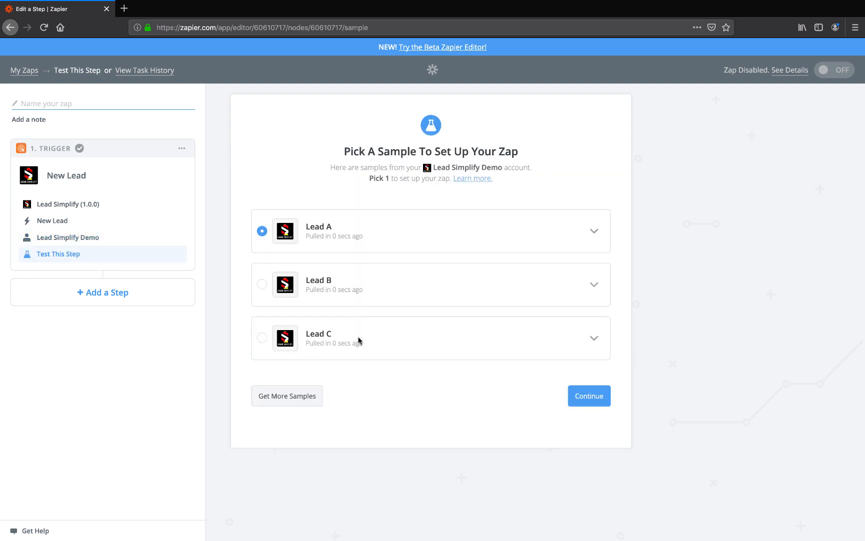
left_click(588, 399)
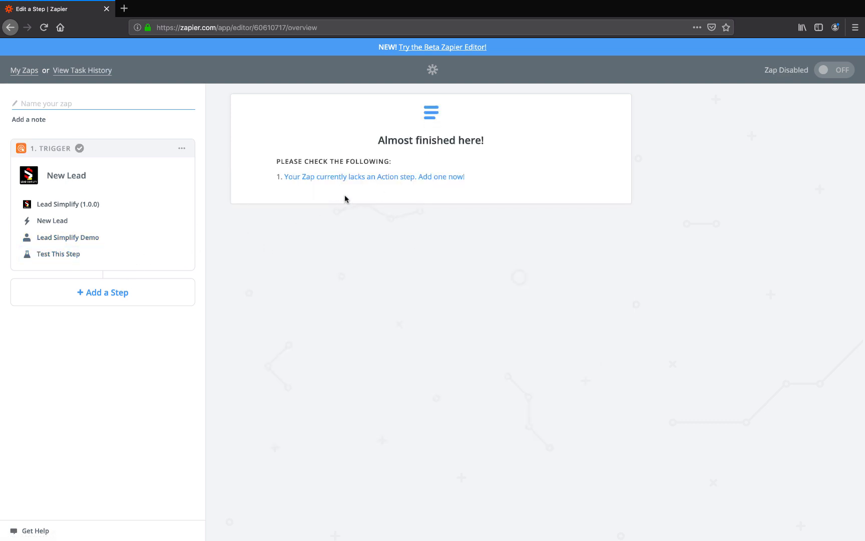
Add a WordPress Create Post action and confirm the tested WordPress account connection.
left_click(343, 177)
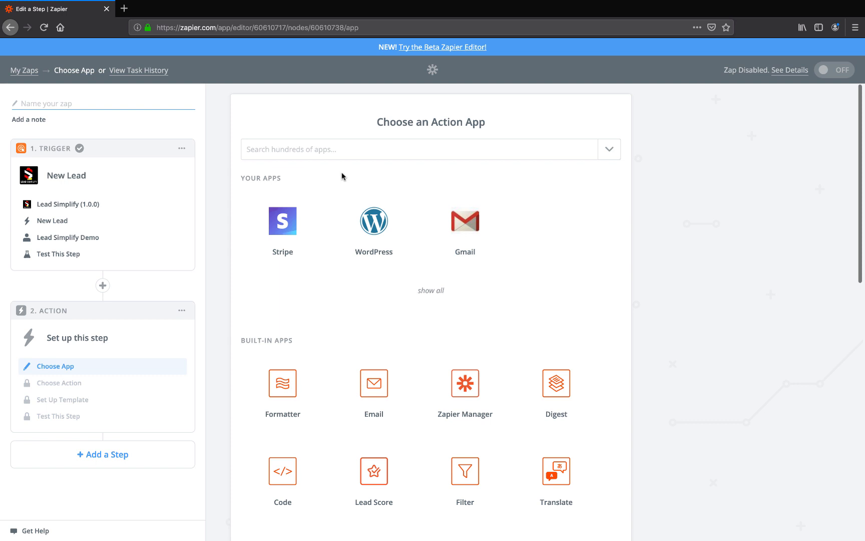
left_click(379, 221)
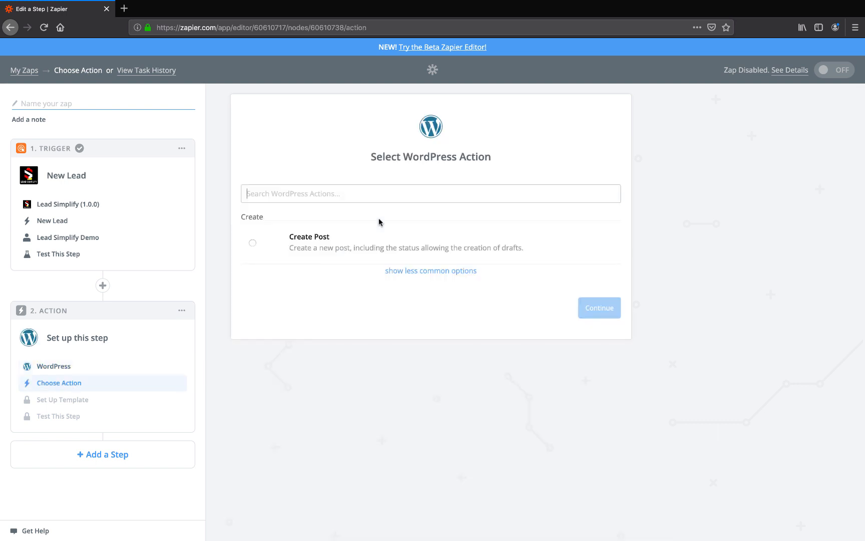
left_click(256, 251)
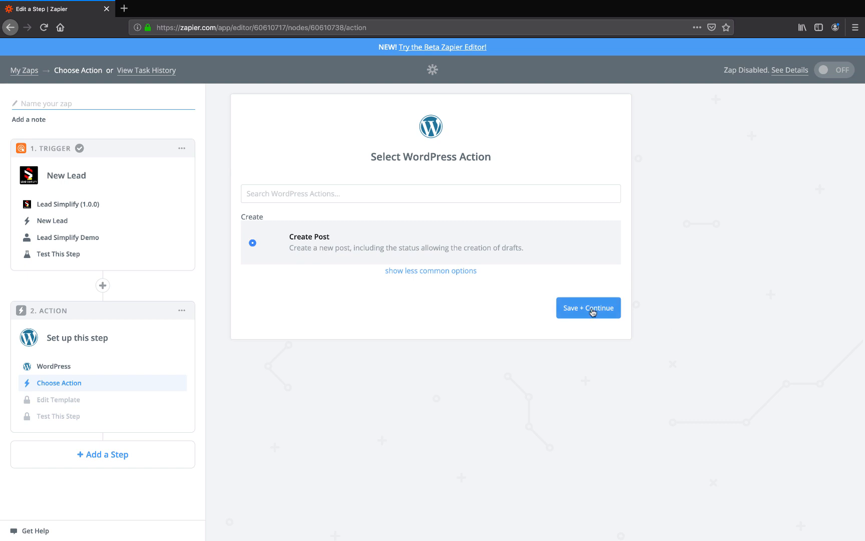
left_click(591, 311)
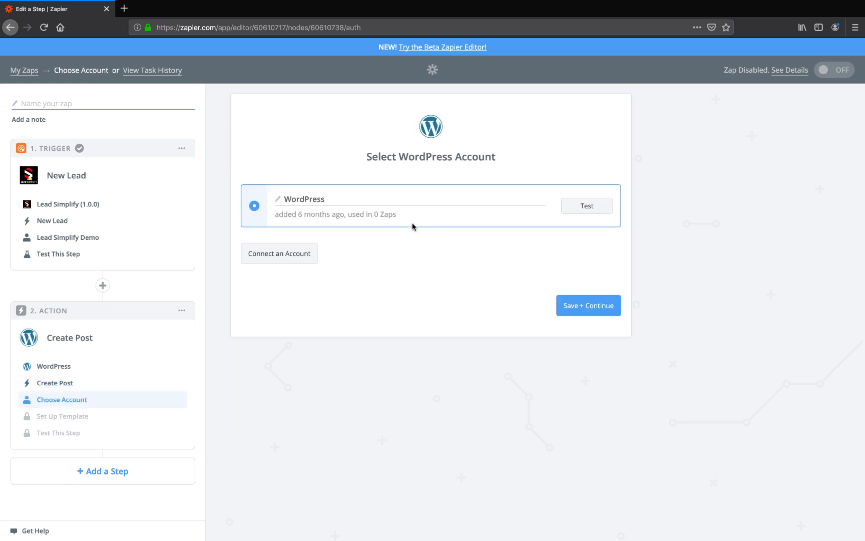
left_click(577, 206)
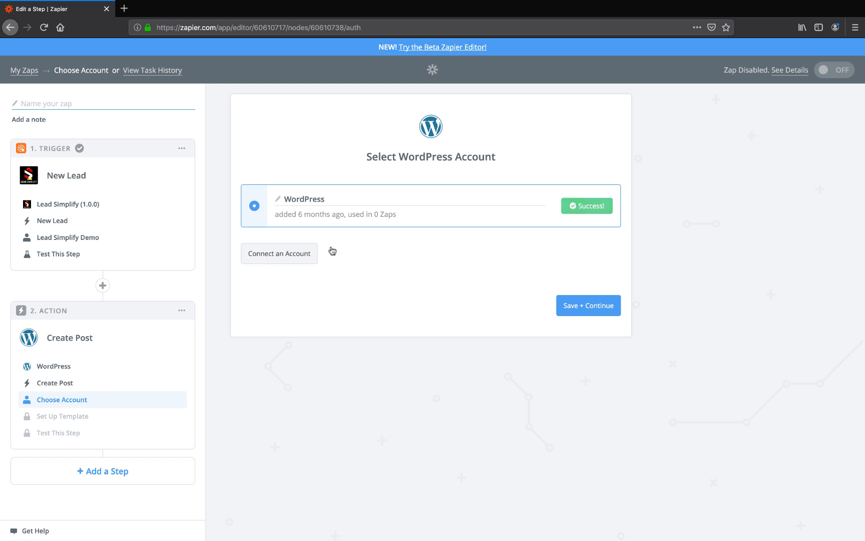
left_click(572, 301)
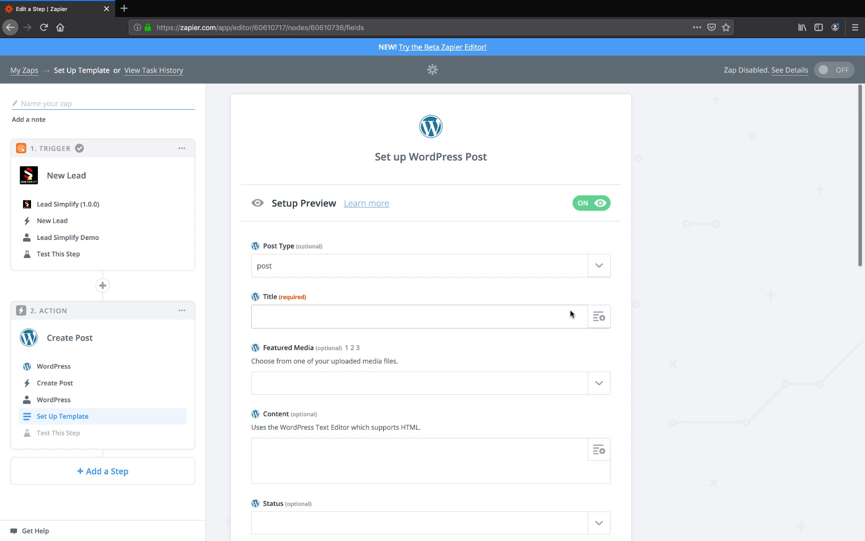
Set Post Type to Posts and begin the Title with the lead's name.
left_click(598, 267)
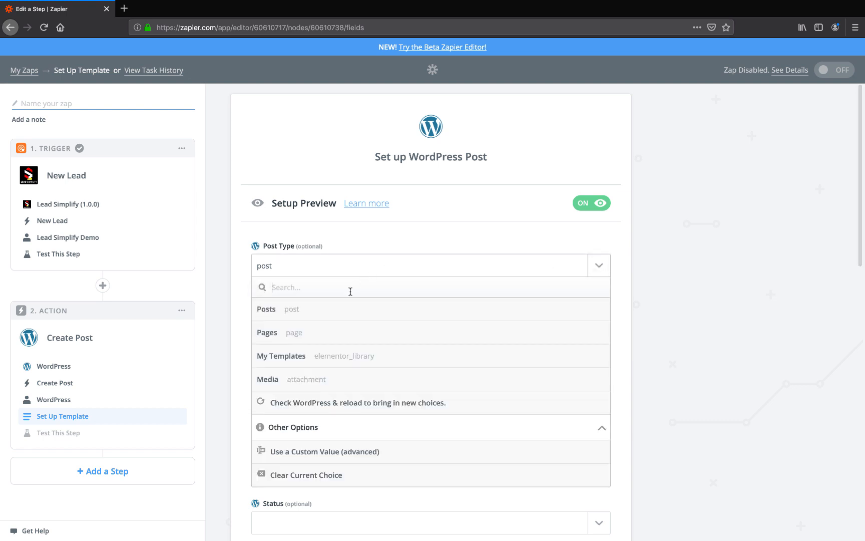
left_click(270, 311)
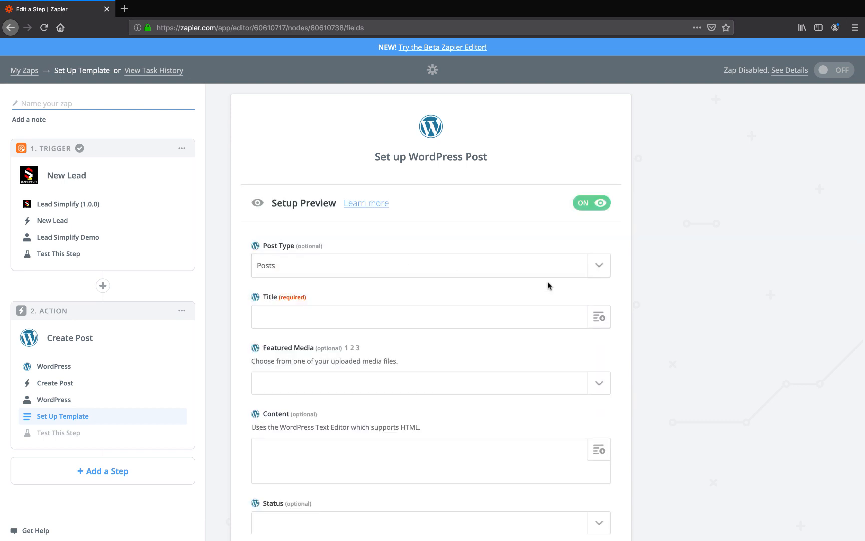
left_click(600, 318)
scroll(338, 322, "down", 2)
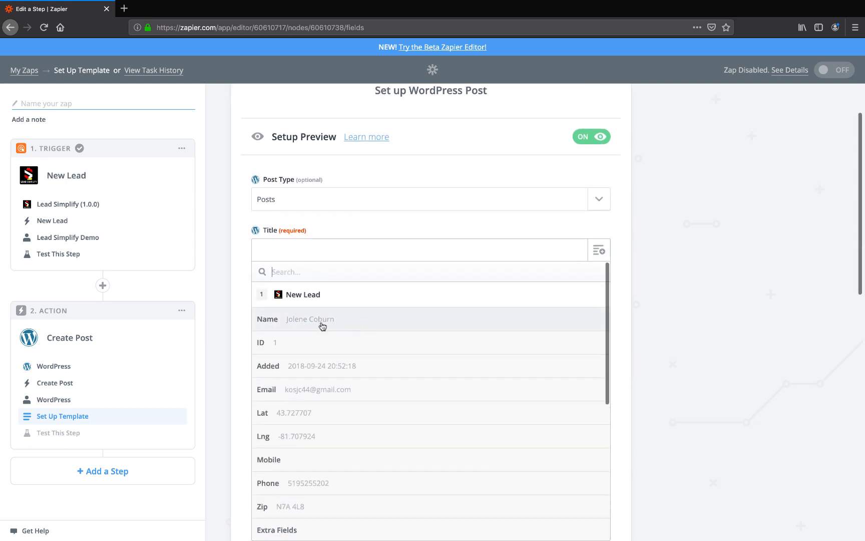
left_click(315, 324)
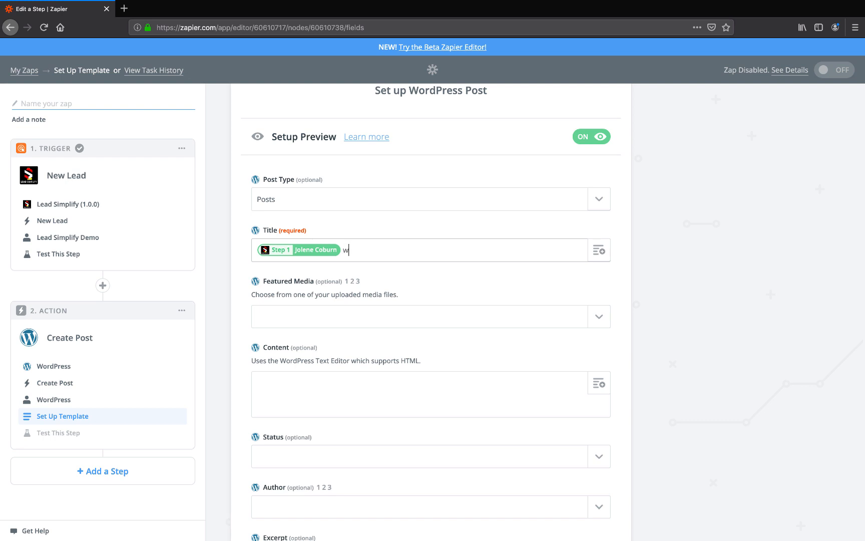
type("ants a")
Complete the Title with 'wants a' service 'in' Zip code from the lead data.
left_click(598, 251)
scroll(373, 388, "down", 2)
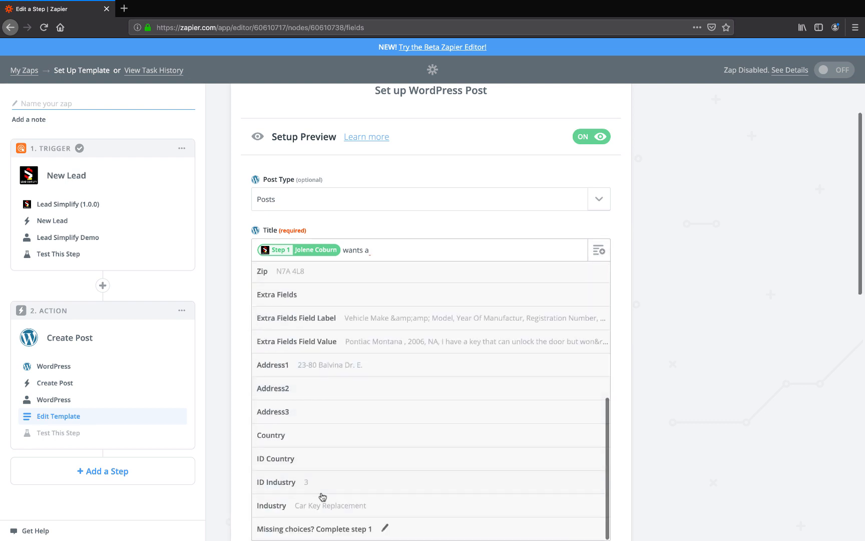
left_click(315, 507)
type("i")
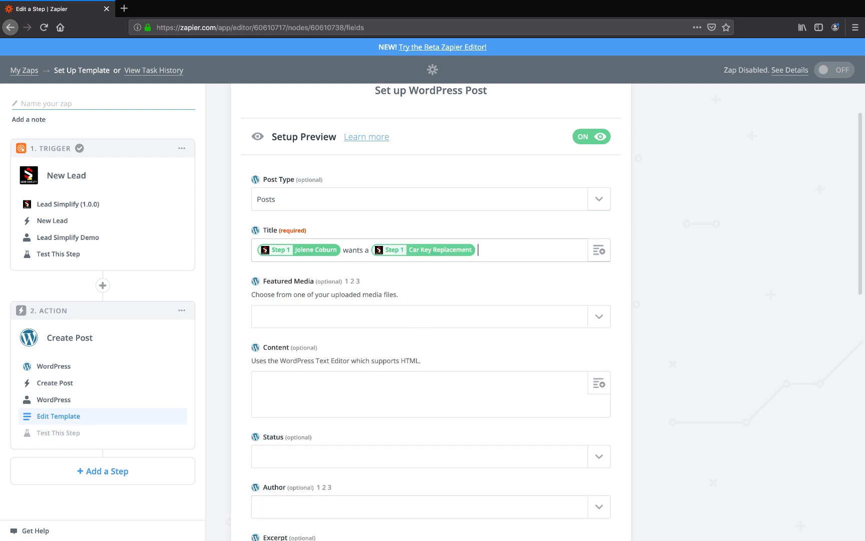
type("n")
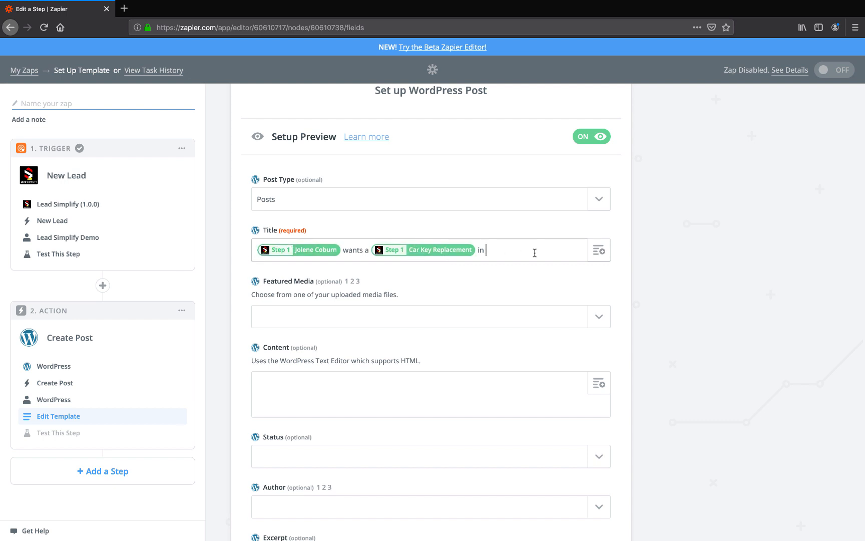
left_click(599, 251)
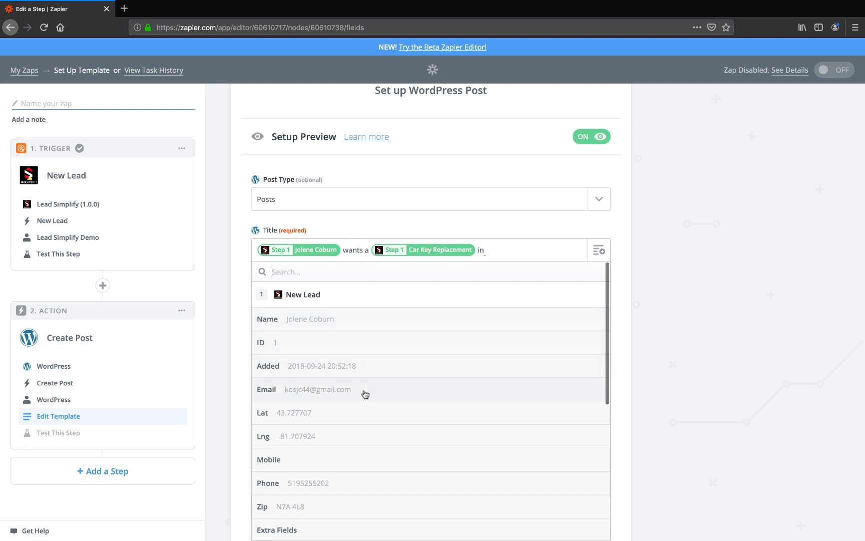
scroll(342, 429, "down", 5)
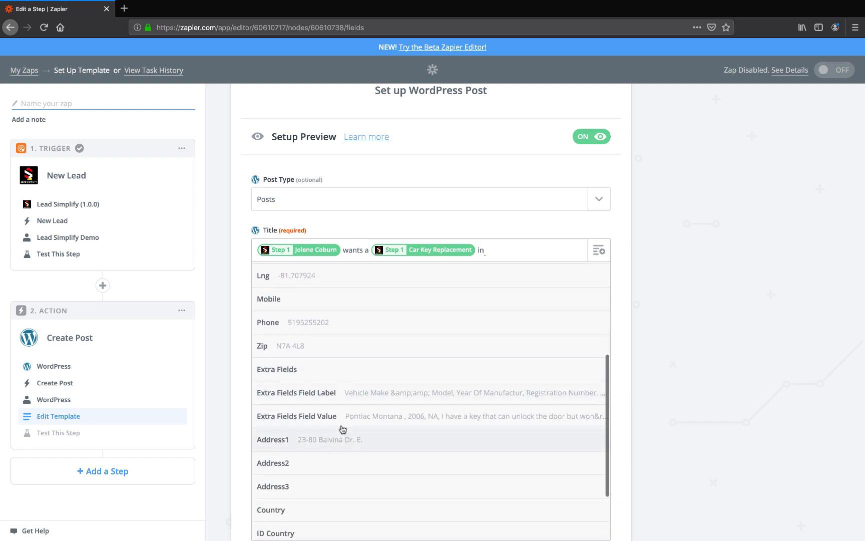
scroll(342, 430, "up", 4)
scroll(342, 430, "up", 2)
scroll(342, 430, "down", 2)
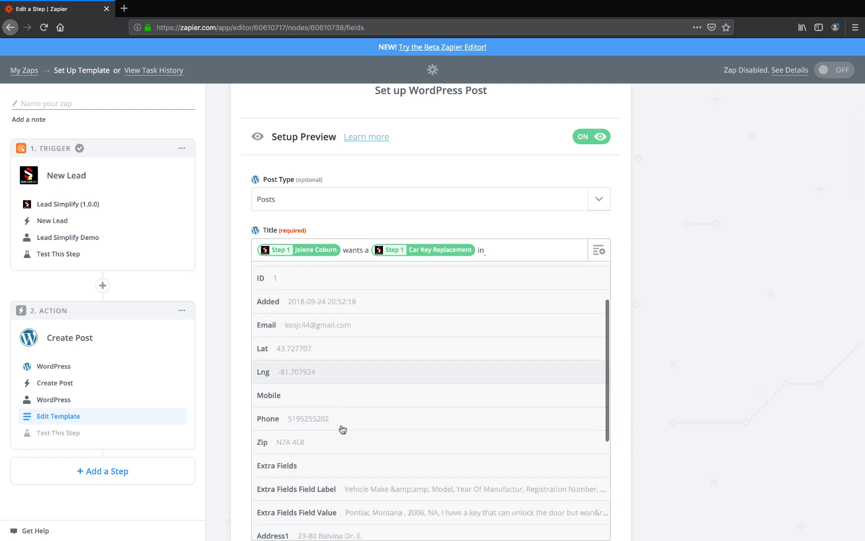
scroll(343, 430, "down", 2)
scroll(342, 429, "down", 2)
left_click(283, 330)
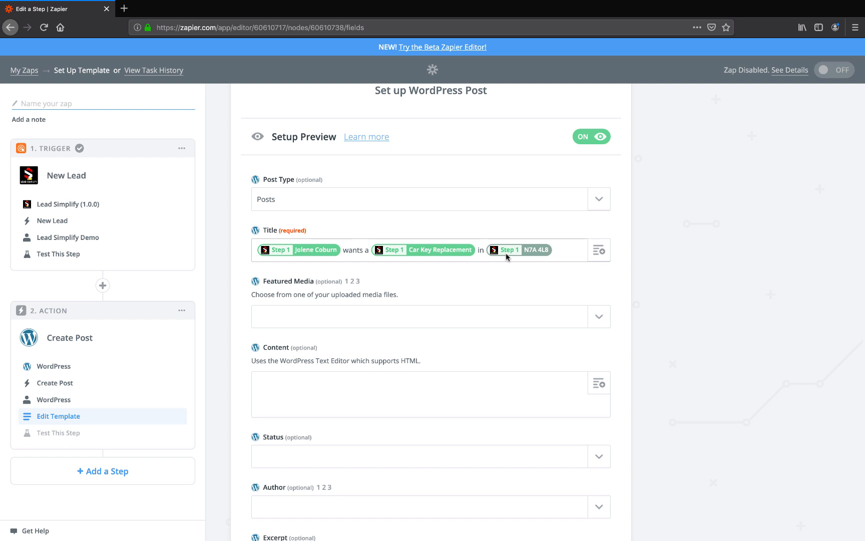
scroll(500, 260, "down", 2)
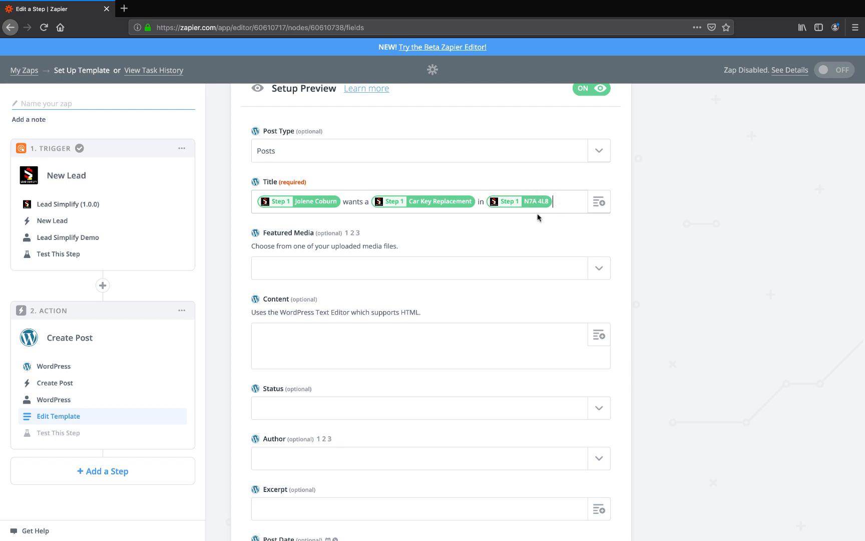
scroll(437, 242, "down", 2)
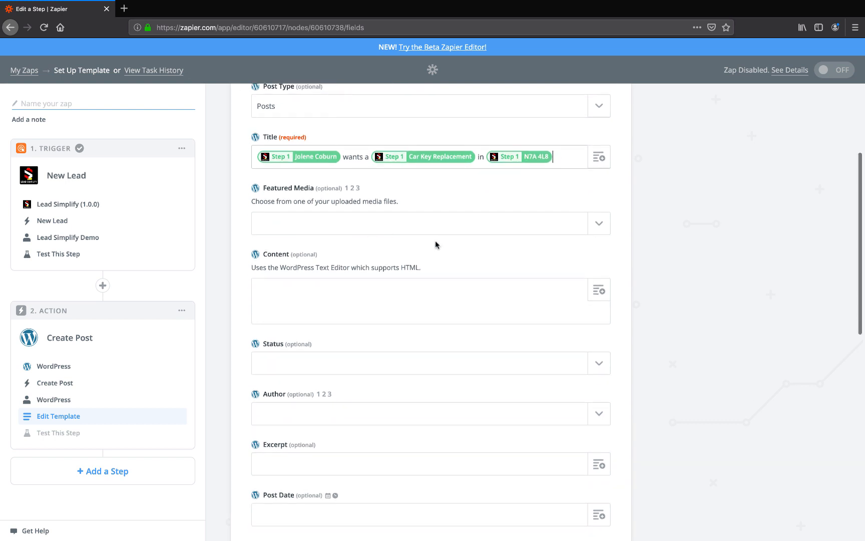
Write the Content message asking helpers to sign up, ending with a SIGN UP URL placeholder.
left_click(337, 304)
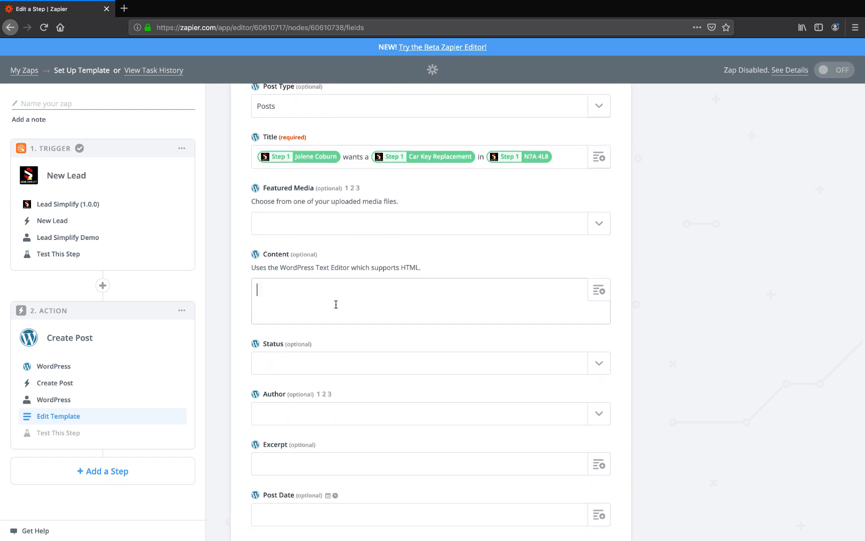
type("Ifyou ca")
type("n help this cus")
type("tomer fast,")
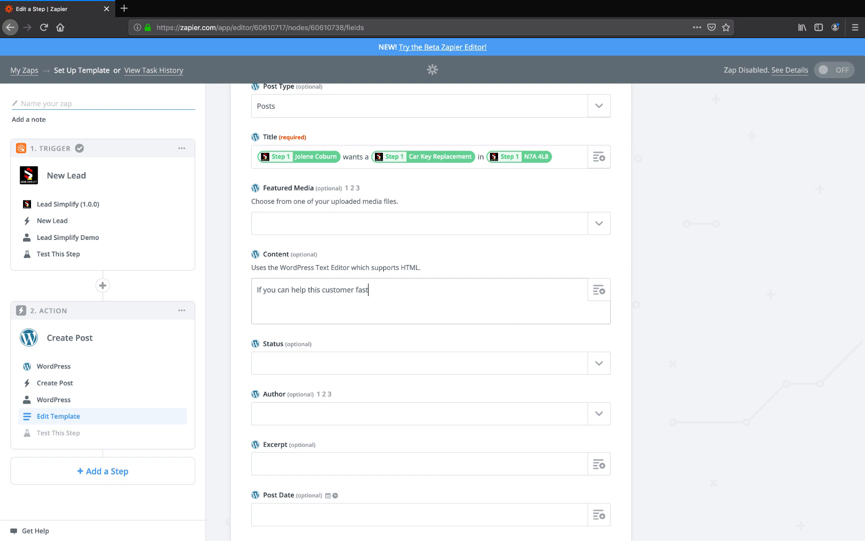
type(" then ple")
type("ase ")
type("click he")
type("re to sign up SIGN UP URL")
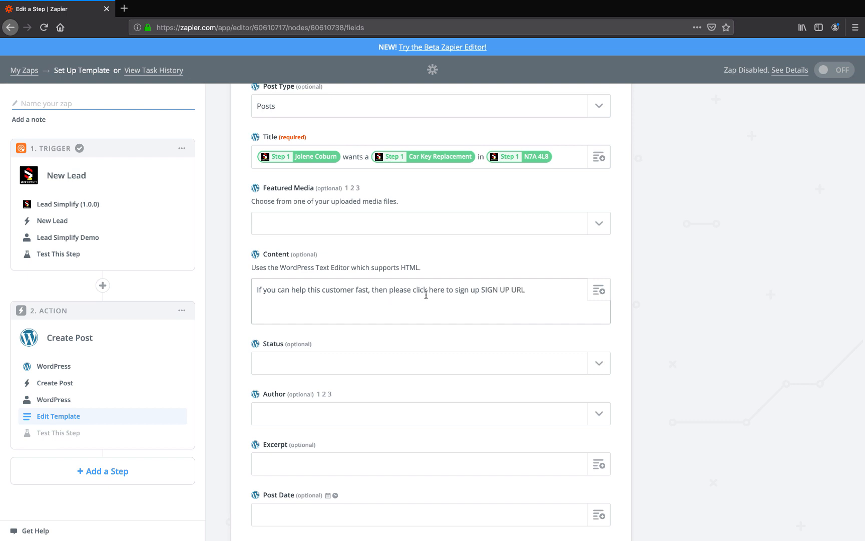
scroll(393, 317, "down", 3)
scroll(393, 318, "down", 4)
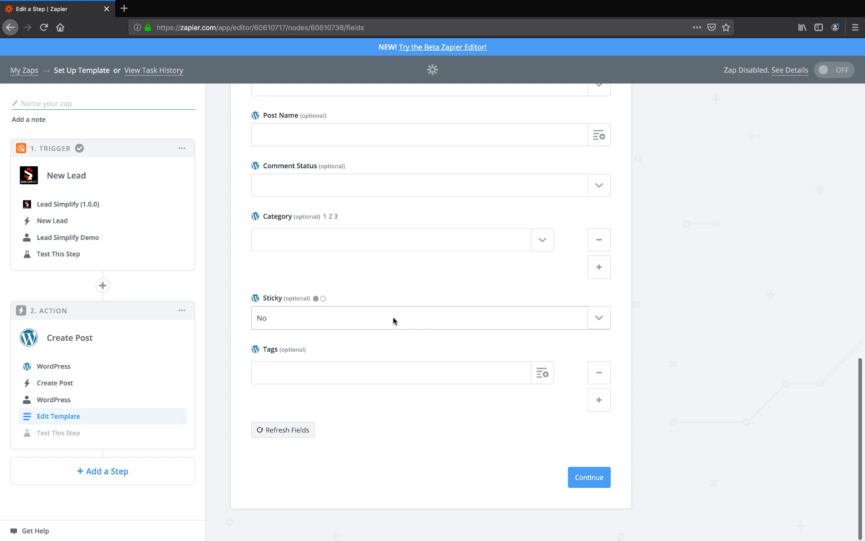
Continue to testing and review the sample post's Title and Content down to Send Test To WordPress.
left_click(579, 474)
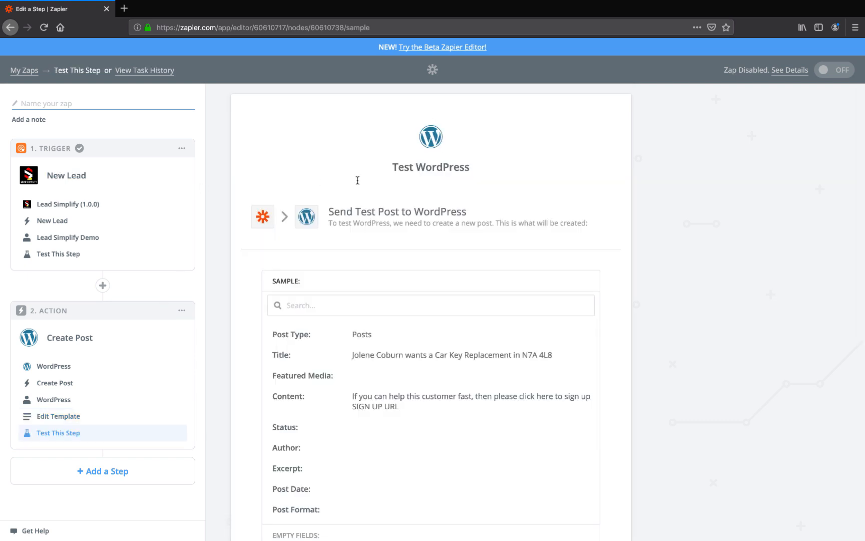
scroll(422, 317, "down", 3)
scroll(527, 223, "down", 3)
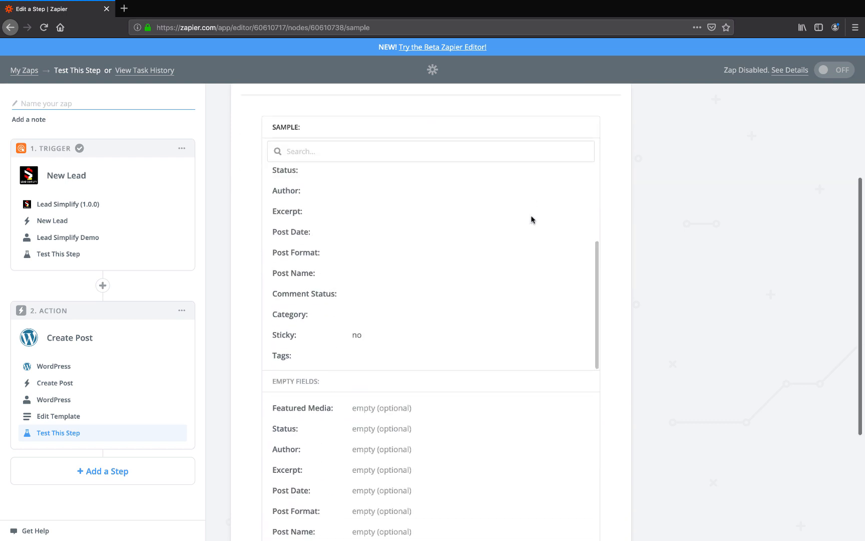
scroll(493, 408, "down", 1)
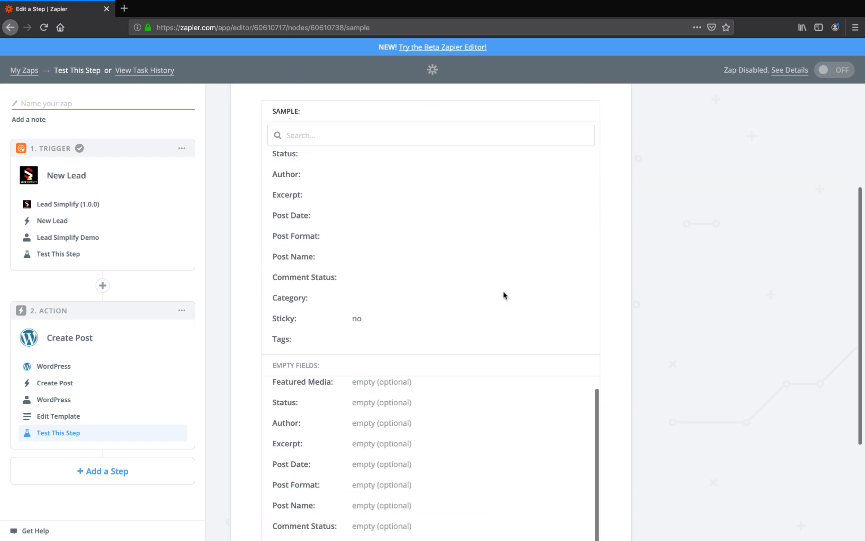
scroll(501, 274, "up", 3)
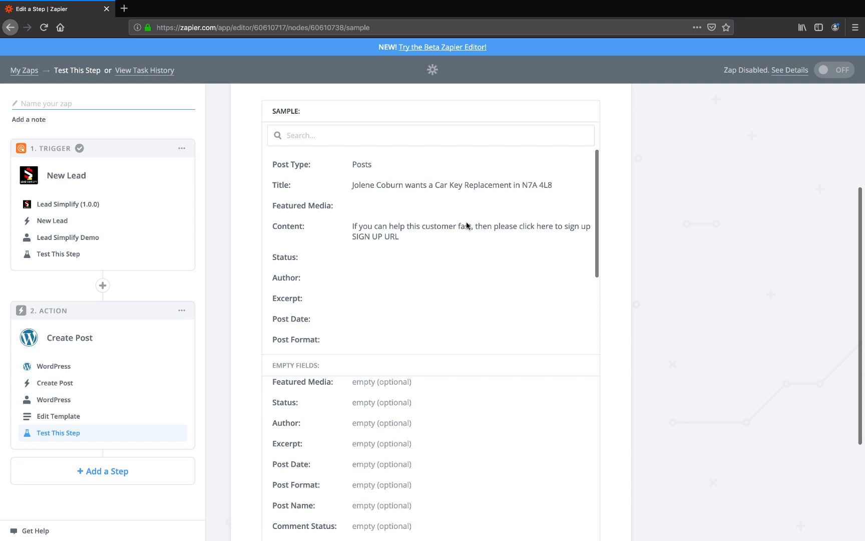
left_click_drag(351, 236, 400, 237)
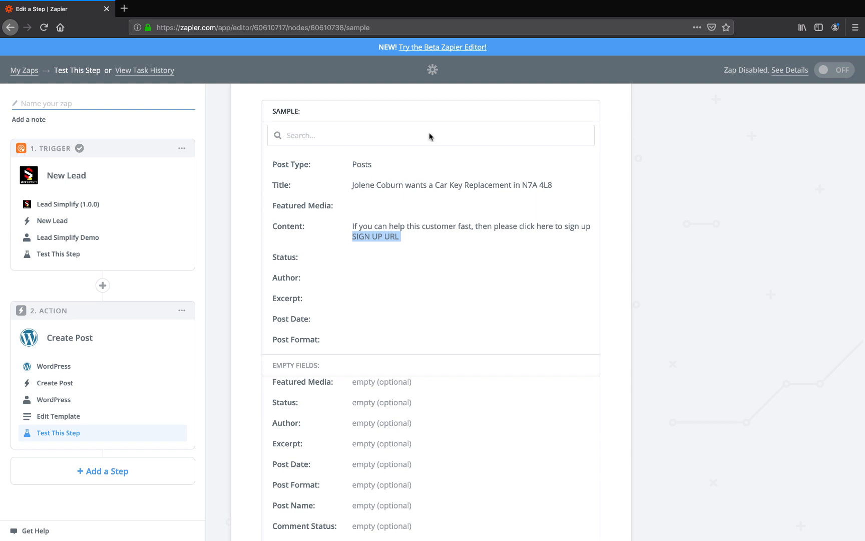
scroll(516, 247, "down", 3)
scroll(612, 344, "down", 3)
scroll(611, 345, "down", 2)
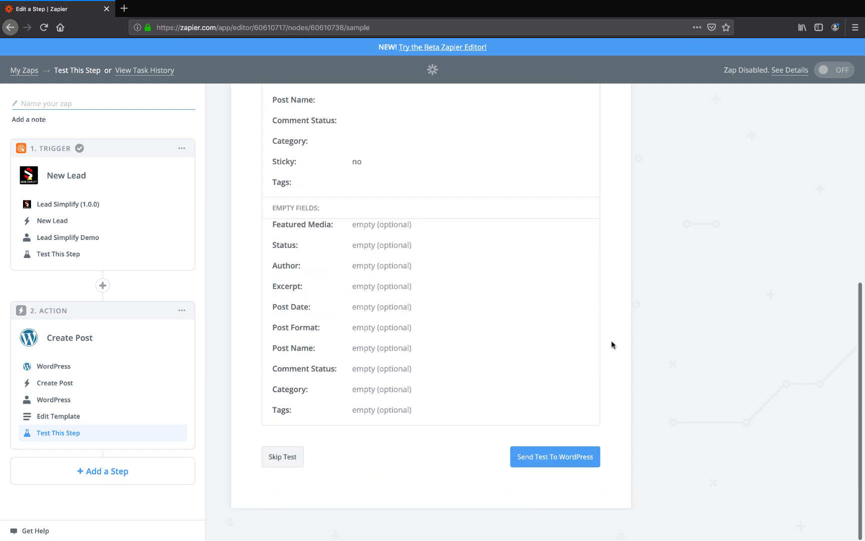